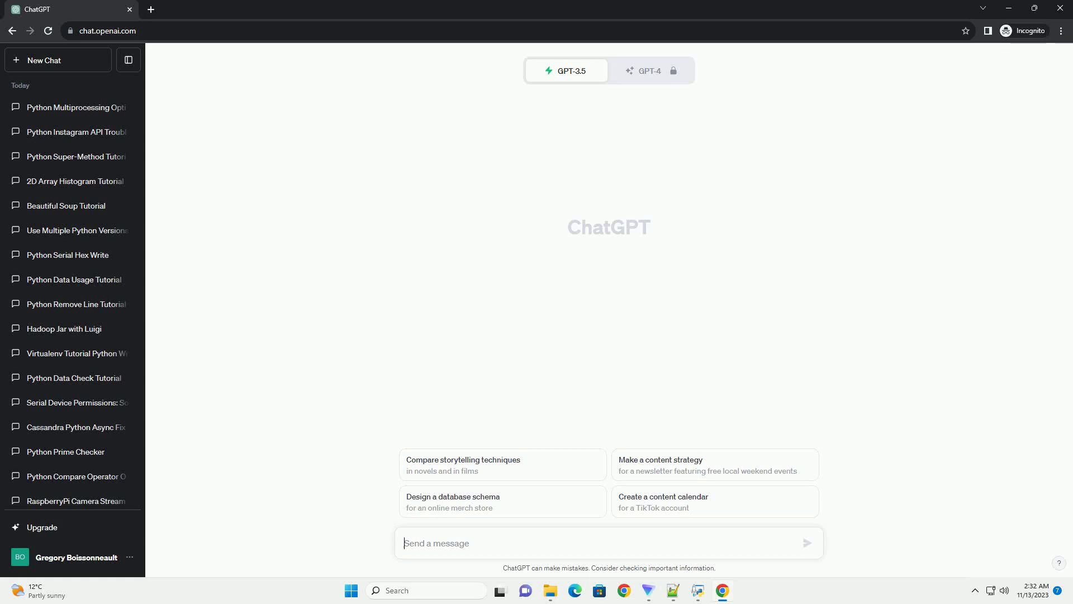
{"action": "type", "text": "write an informative tutorial about Python - Livewires console error with code example"}
Send the LiveWires console error troubleshooting tutorial request to ChatGPT.
{"action": "key", "text": "Return"}
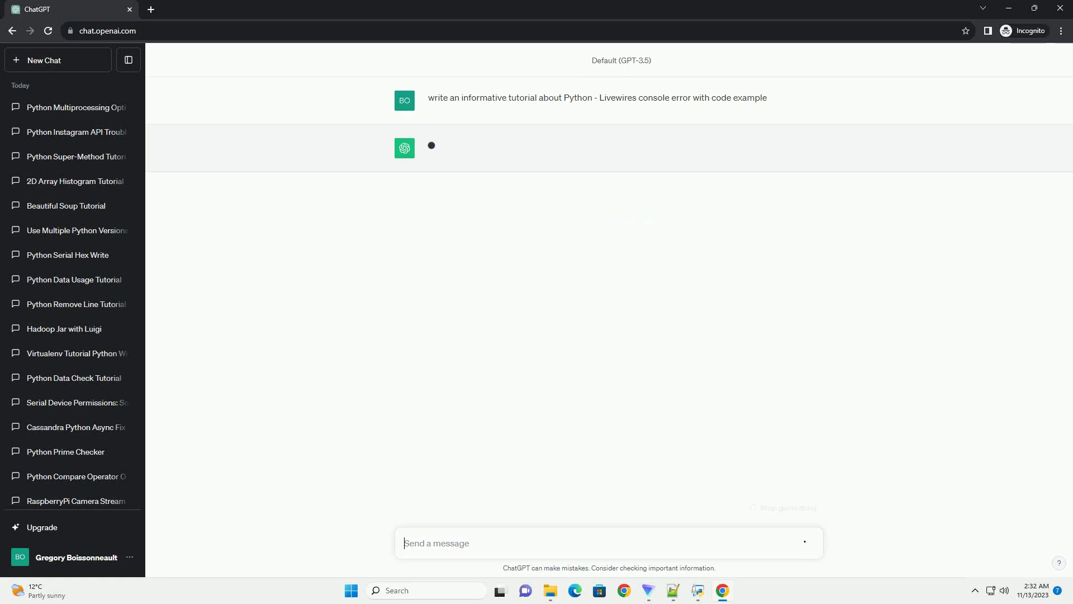